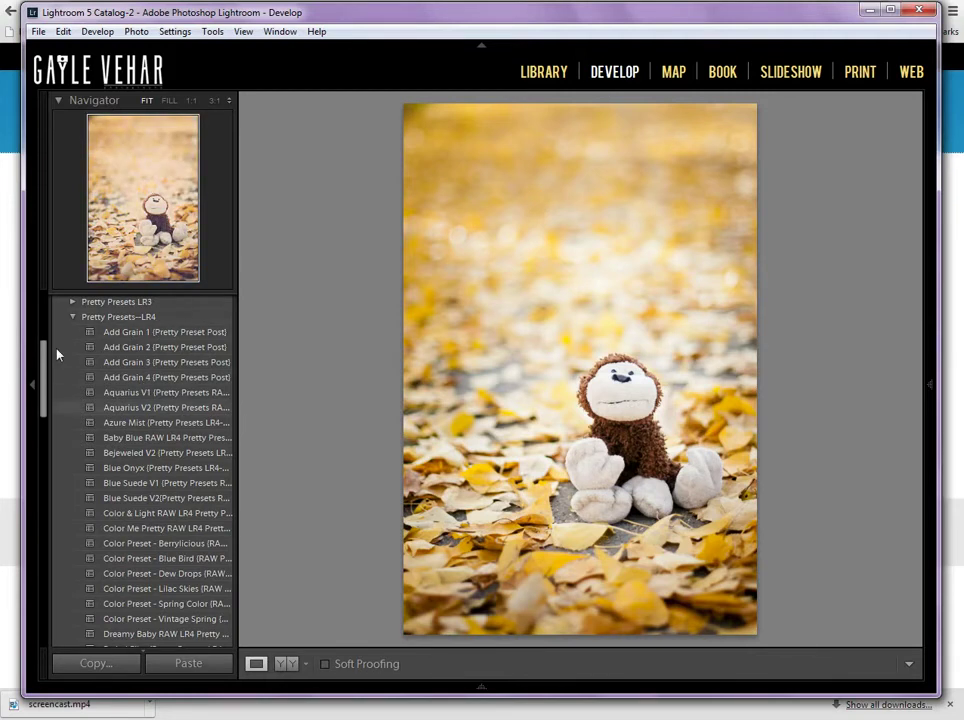
# Show the Add Grain 1 preset's files from Pretty Presets--LR4 in Windows Explorer
pyautogui.rightClick(205, 337)
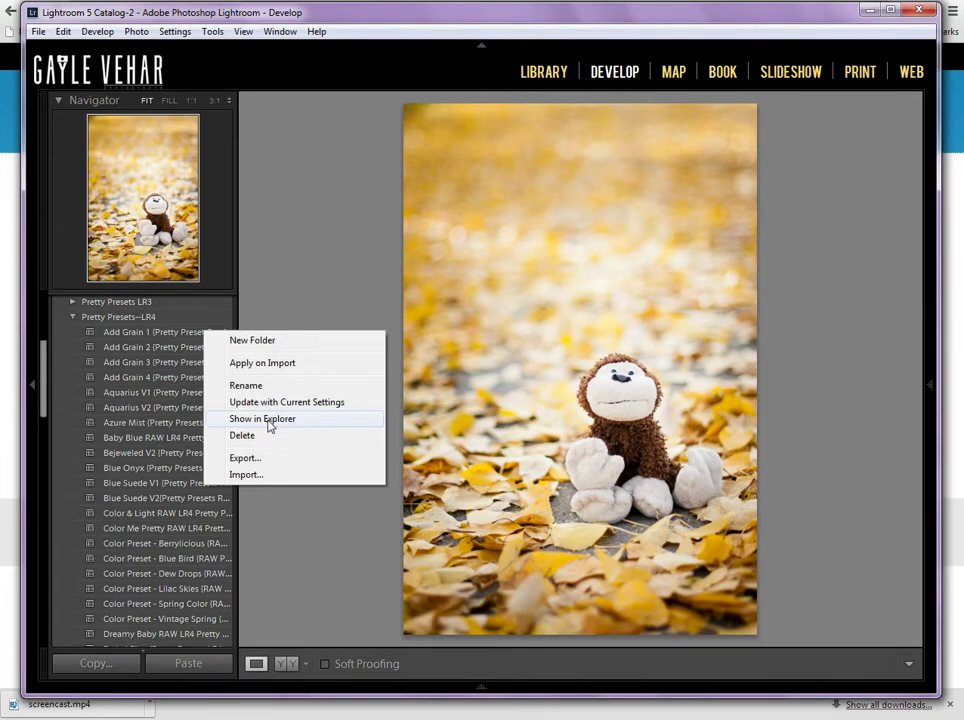
pyautogui.click(267, 422)
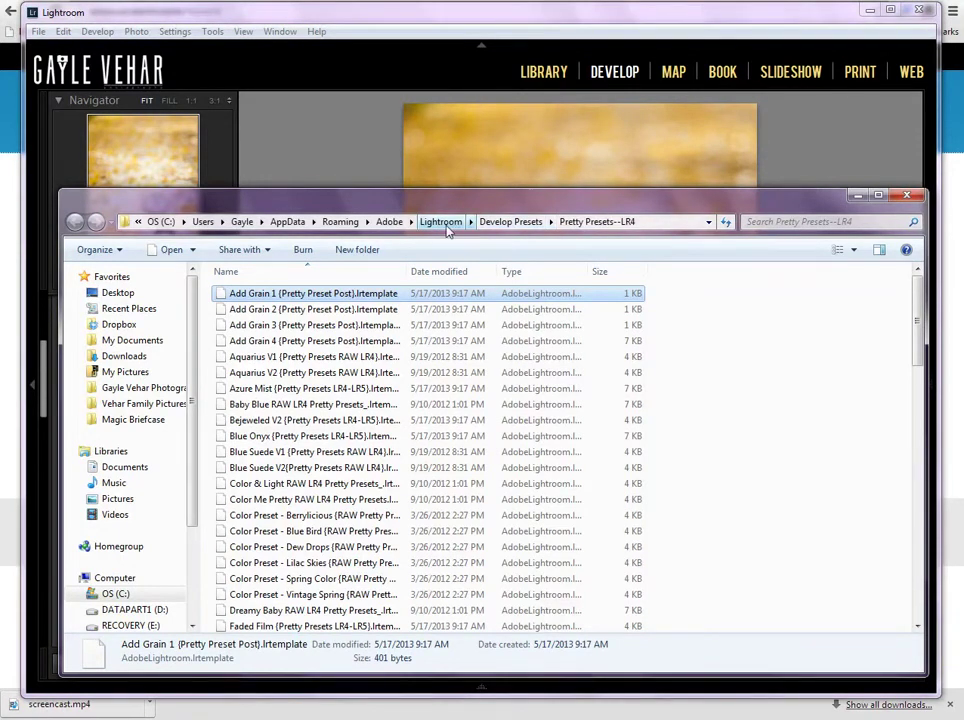
# Go up to the Lightroom settings folder and drag Develop Presets toward another drive for backup
pyautogui.click(443, 223)
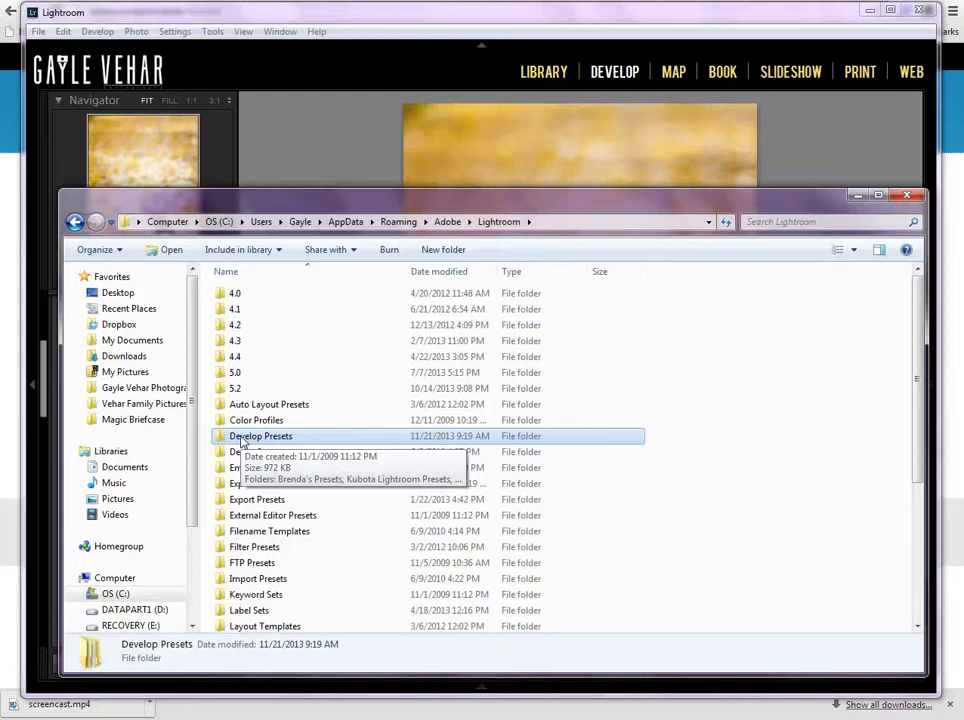
pyautogui.moveTo(197, 392); pyautogui.dragTo(187, 495)
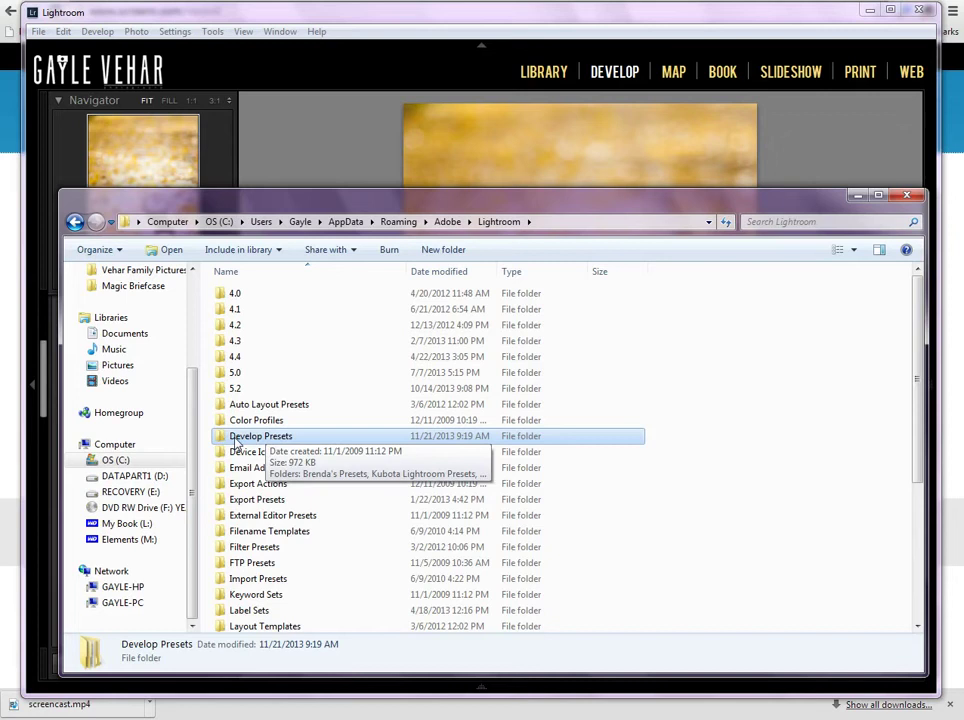
pyautogui.moveTo(220, 442); pyautogui.dragTo(240, 443)
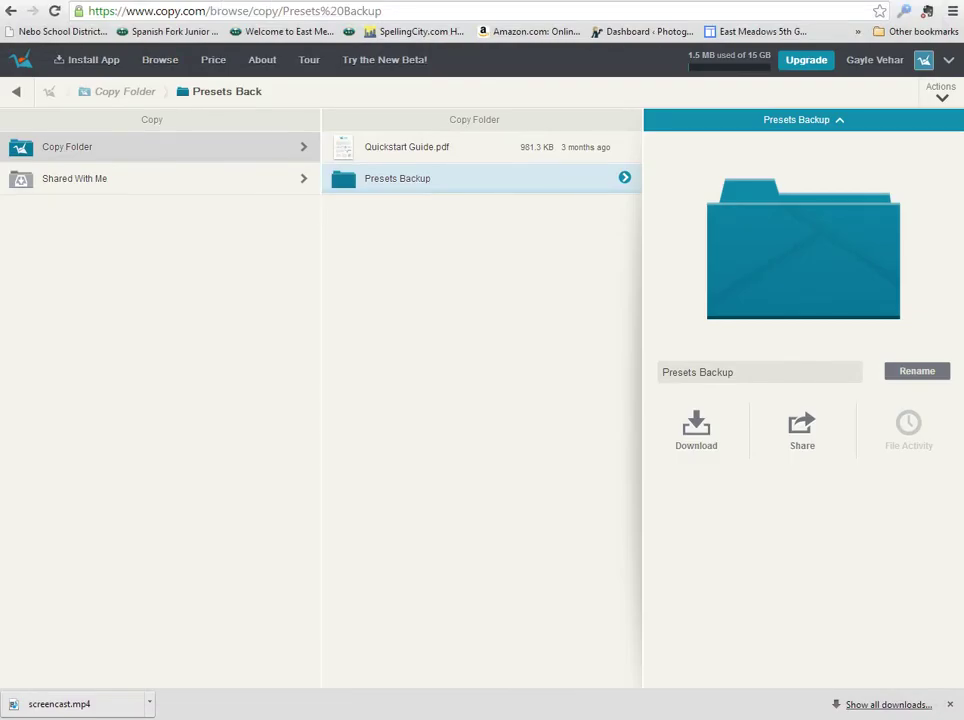
# Copy the Develop Presets folder into the Presets Backup folder on Copy.com
pyautogui.moveTo(258, 712)
pyautogui.click(247, 620)
pyautogui.moveTo(330, 197); pyautogui.dragTo(289, 295)
pyautogui.moveTo(238, 540); pyautogui.dragTo(290, 535)
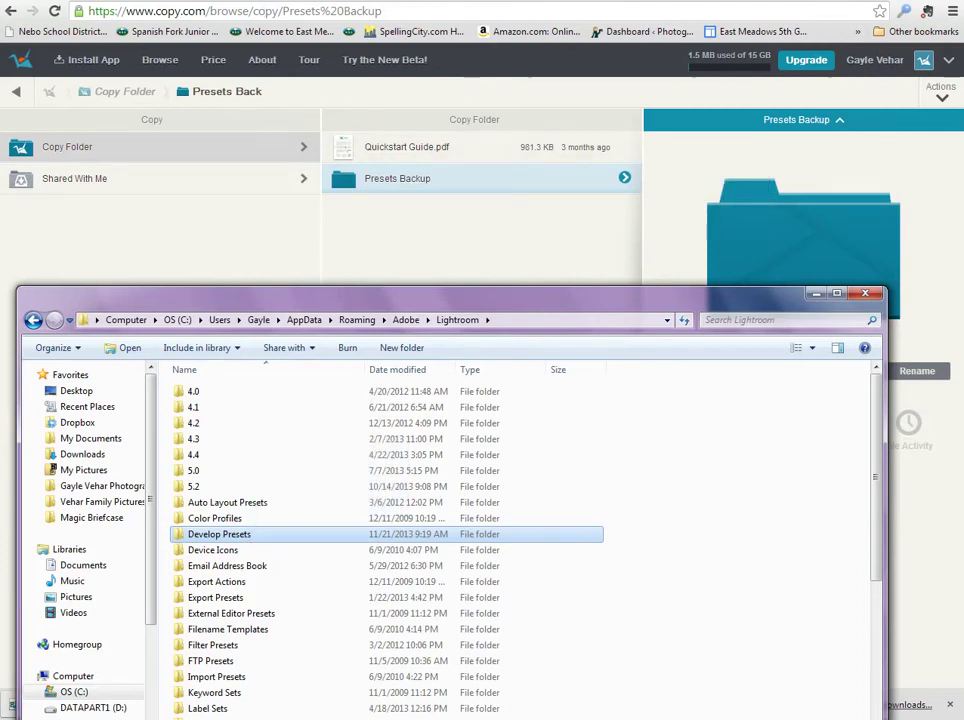
# Open the Presets Backup folder's actions in Copy.com, then switch back to Lightroom
pyautogui.click(363, 153)
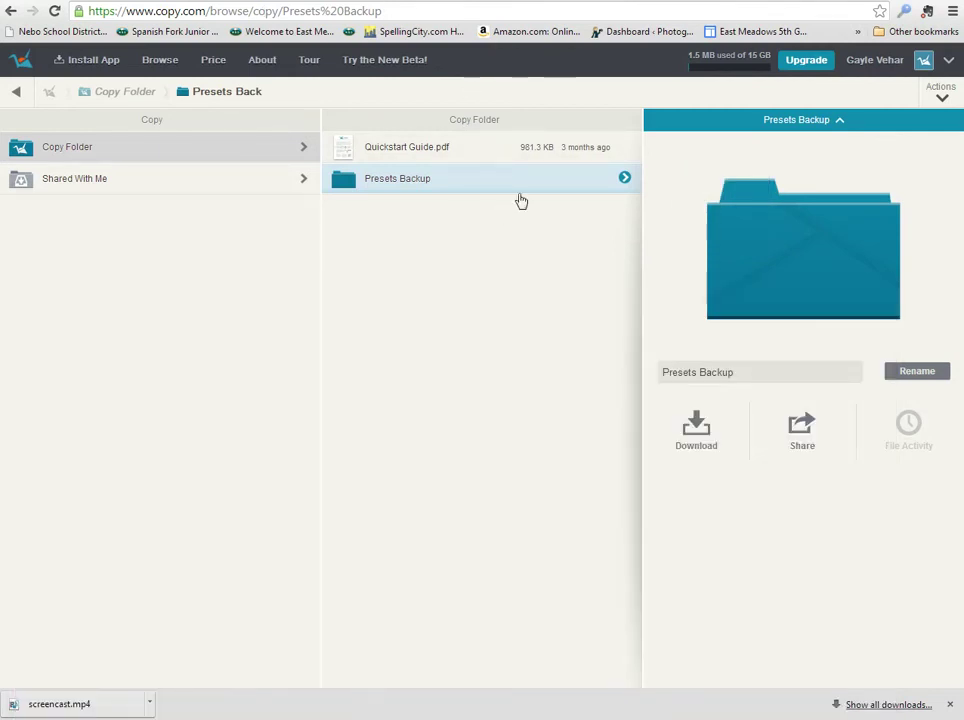
pyautogui.click(625, 180)
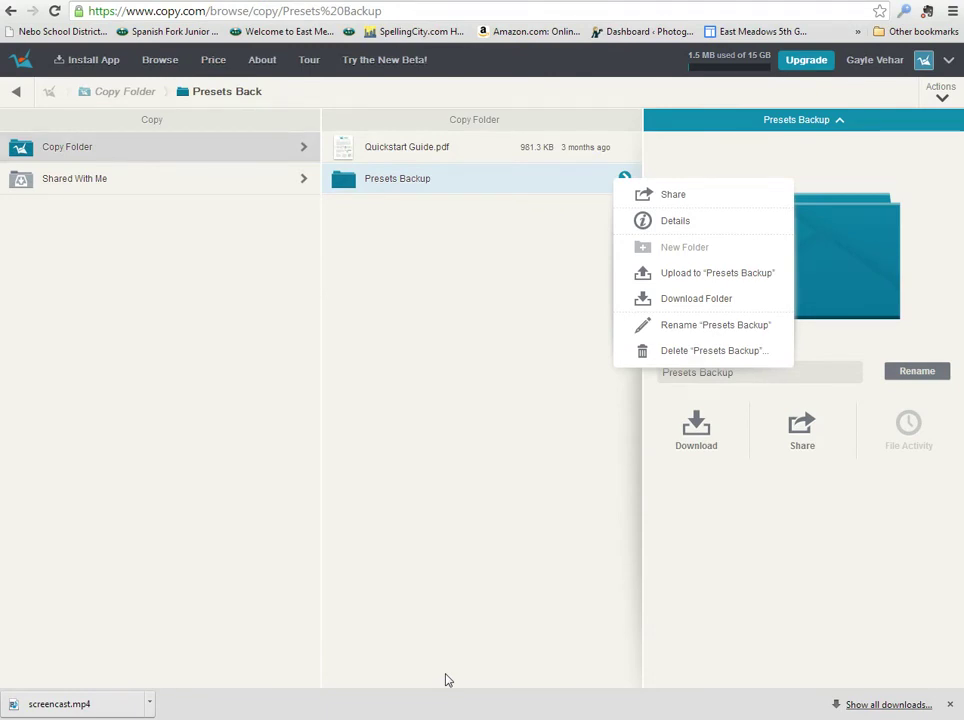
pyautogui.hotkey('alt', 'Tab')
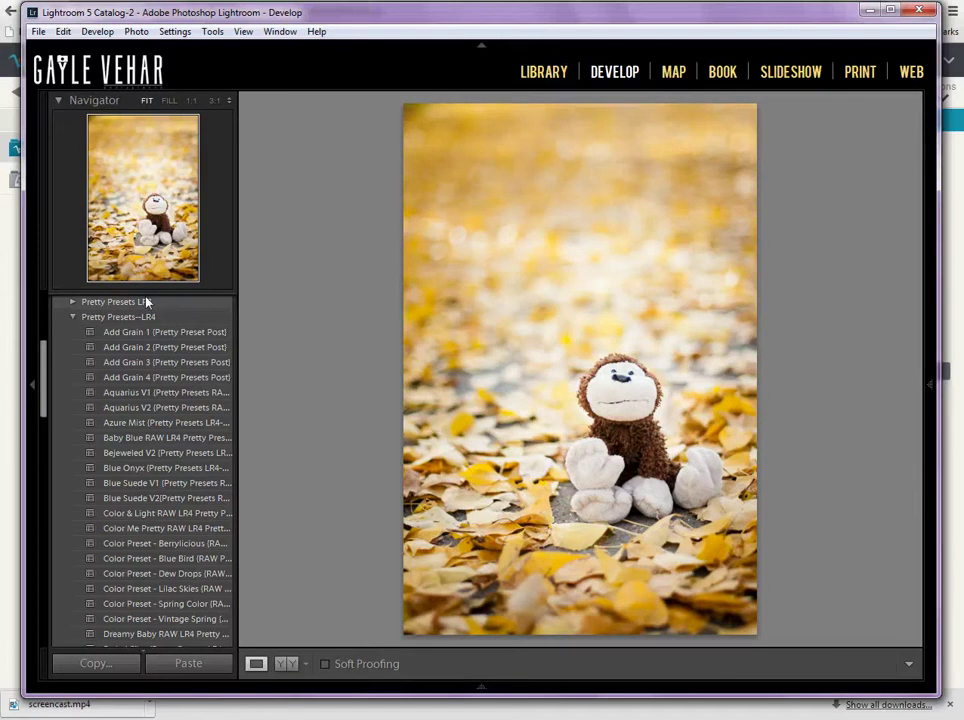
# Try creating a preset folder named 'Pretty Presets' and dismiss the folder-already-exists error
pyautogui.rightClick(195, 323)
pyautogui.click(243, 329)
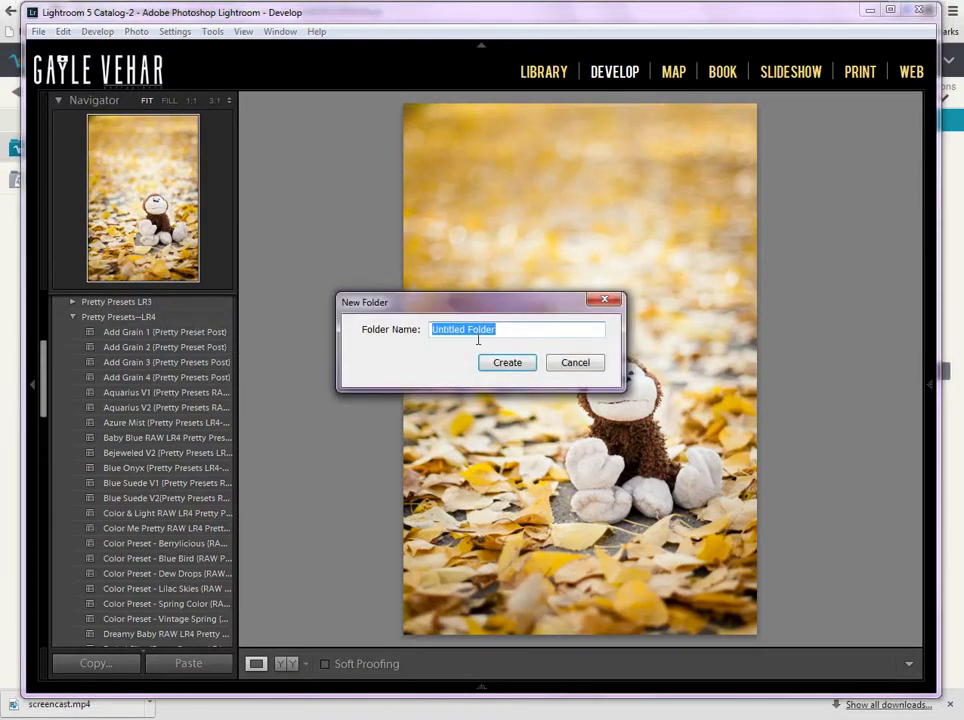
pyautogui.write('Pret')
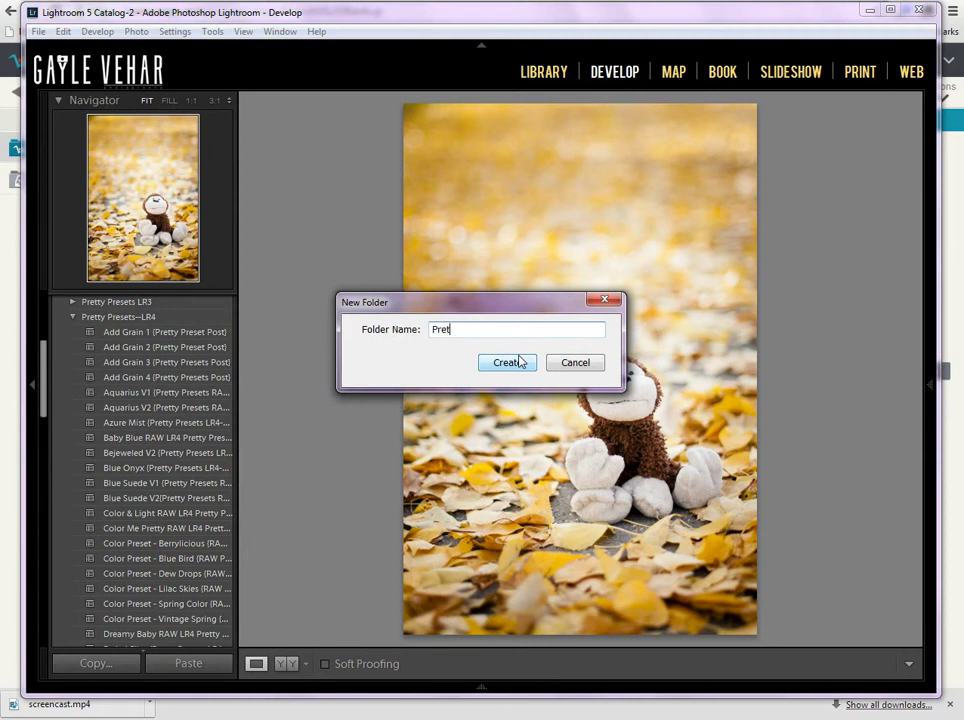
pyautogui.write('ty Prest')
pyautogui.press('BackSpace')
pyautogui.write('es')
pyautogui.press('BackSpace')
pyautogui.write('ts')
pyautogui.click(525, 364)
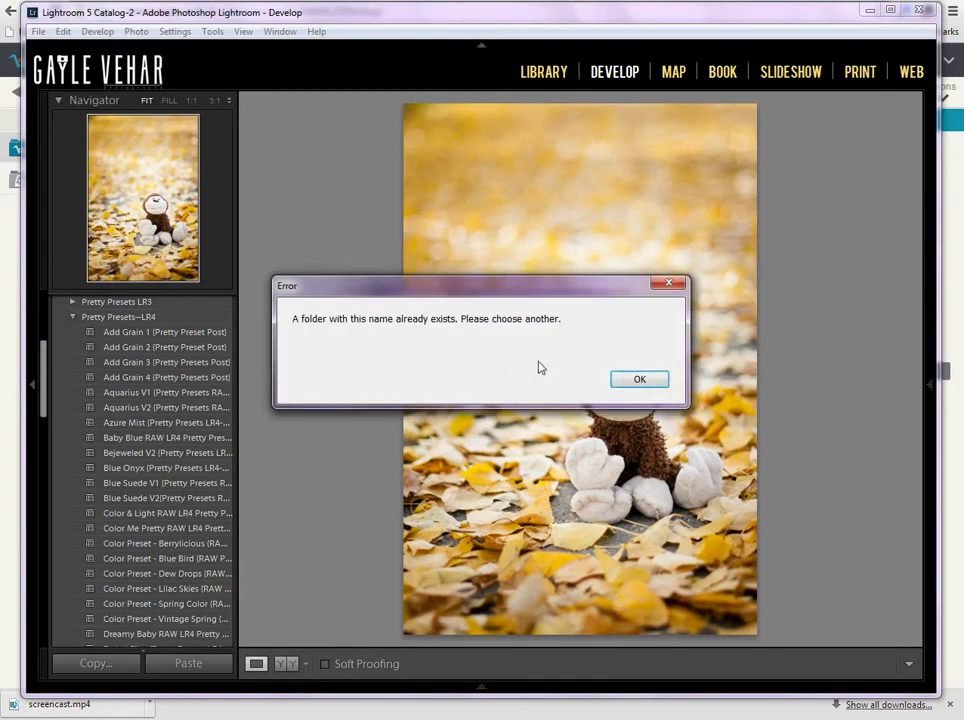
pyautogui.click(639, 379)
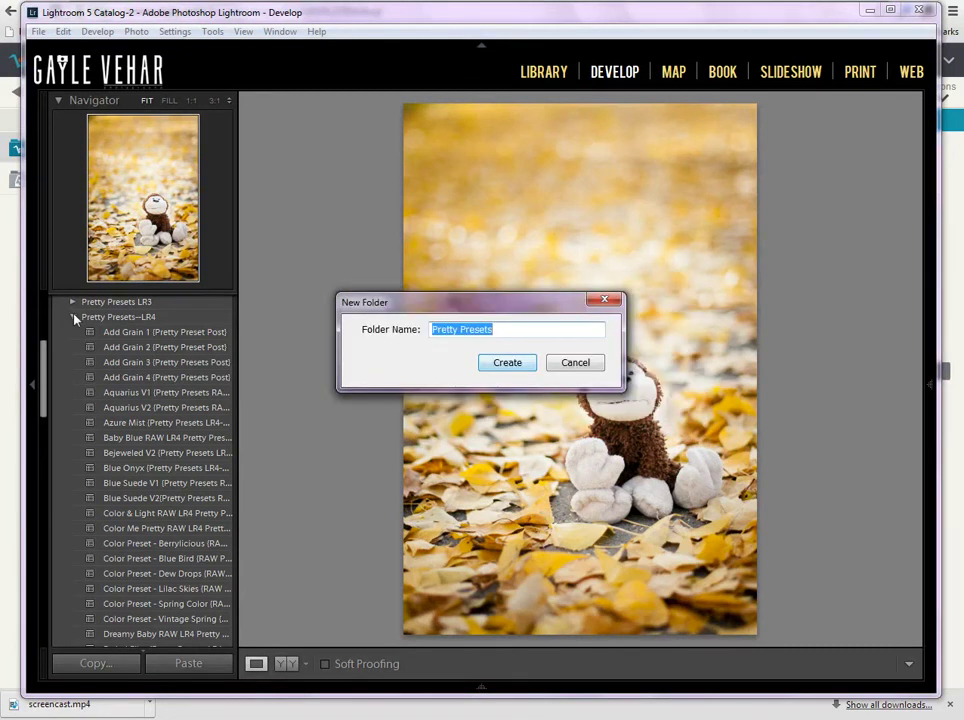
# Rename it to 'Pretty Presets LR5', create it, and collapse Pretty Presets--LR4
pyautogui.click(519, 332)
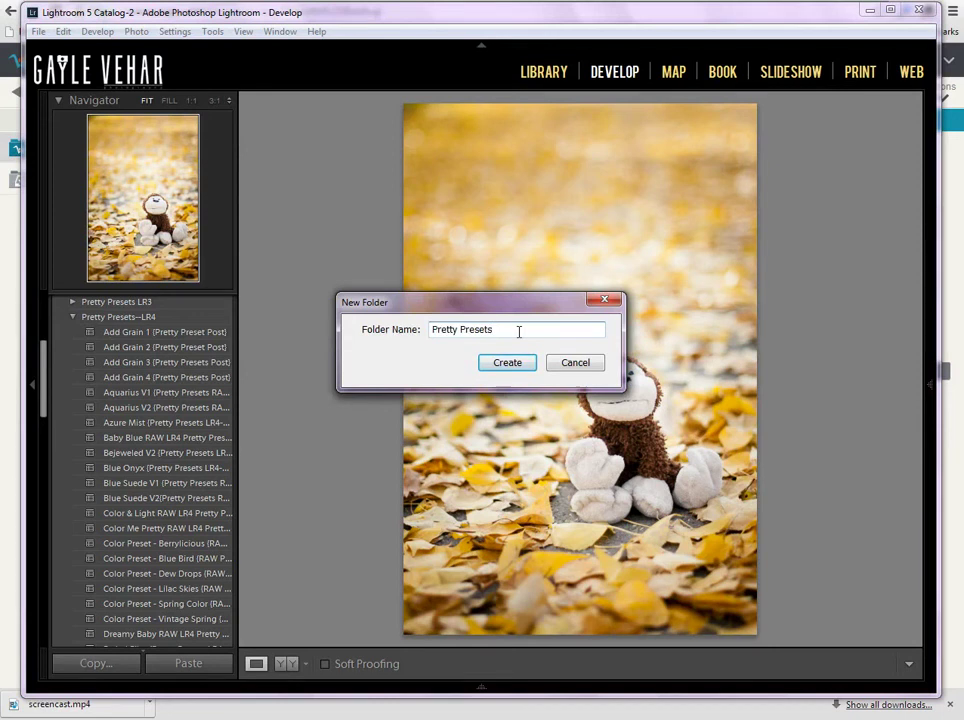
pyautogui.write('LR')
pyautogui.write('4')
pyautogui.press('BackSpace')
pyautogui.write('5')
pyautogui.click(499, 362)
pyautogui.click(73, 332)
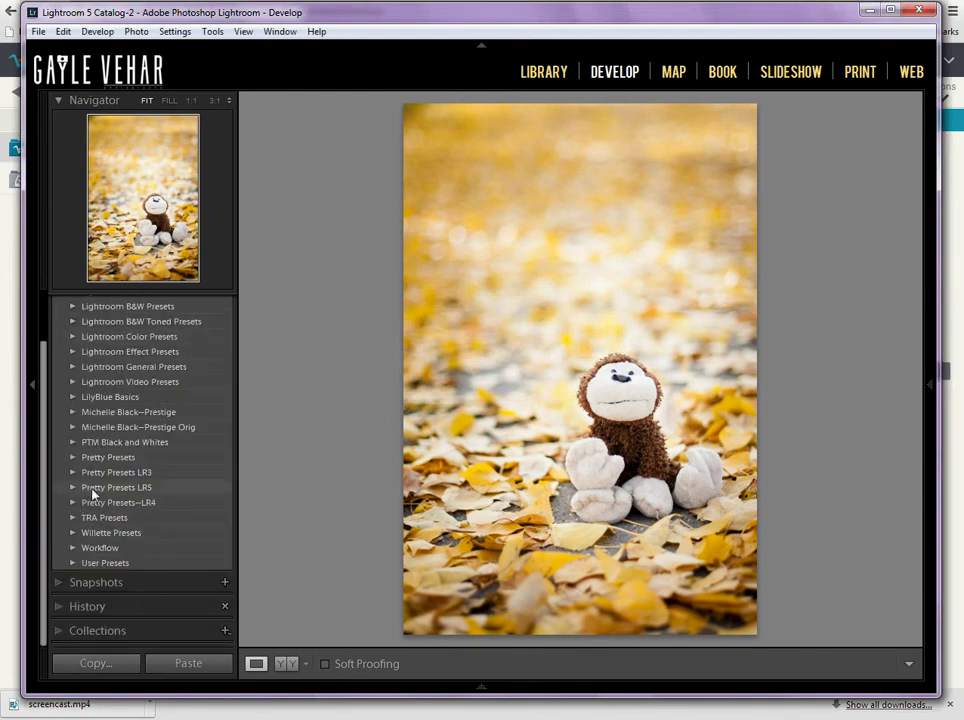
# Import all .lrtemplate files from the PP LR4-LR5 Fine Art Film Collection folder into Pretty Presets LR5
pyautogui.rightClick(164, 489)
pyautogui.click(205, 552)
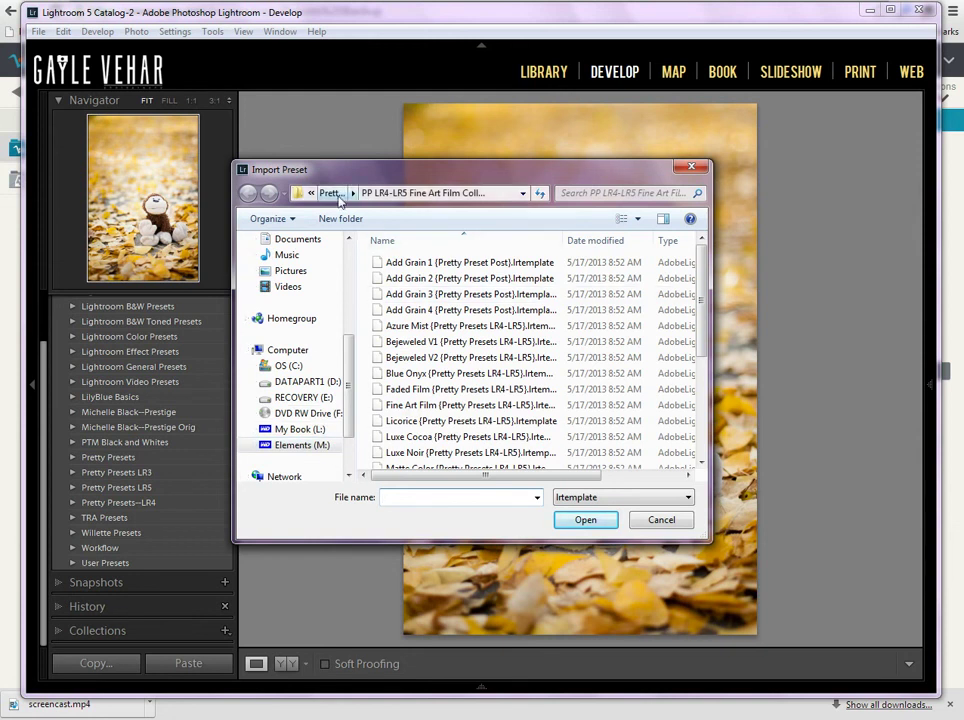
pyautogui.click(338, 195)
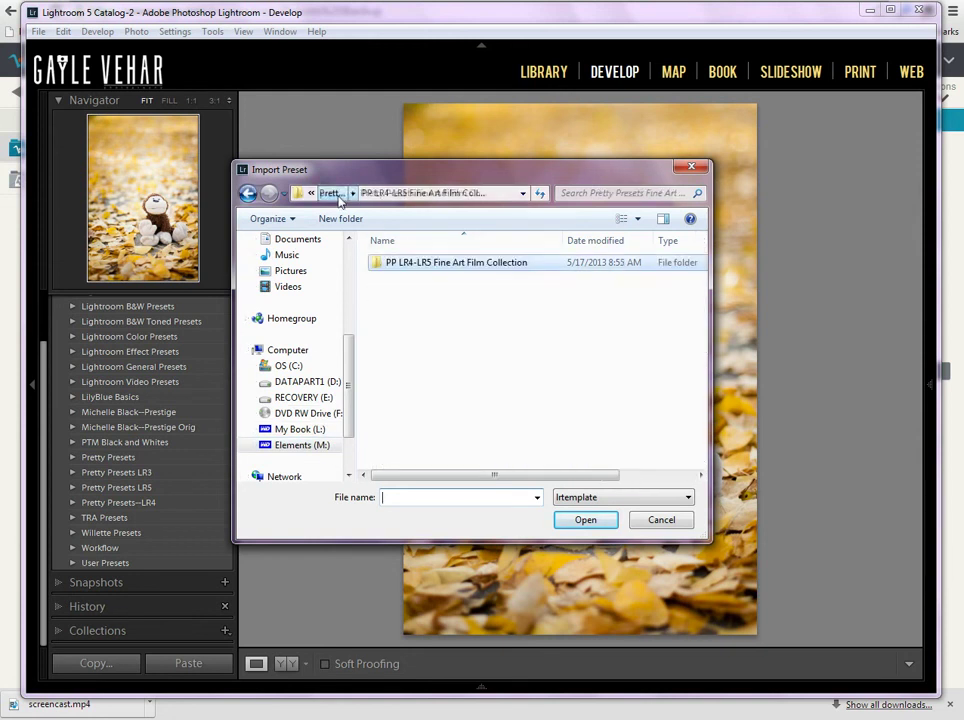
pyautogui.doubleClick(446, 263)
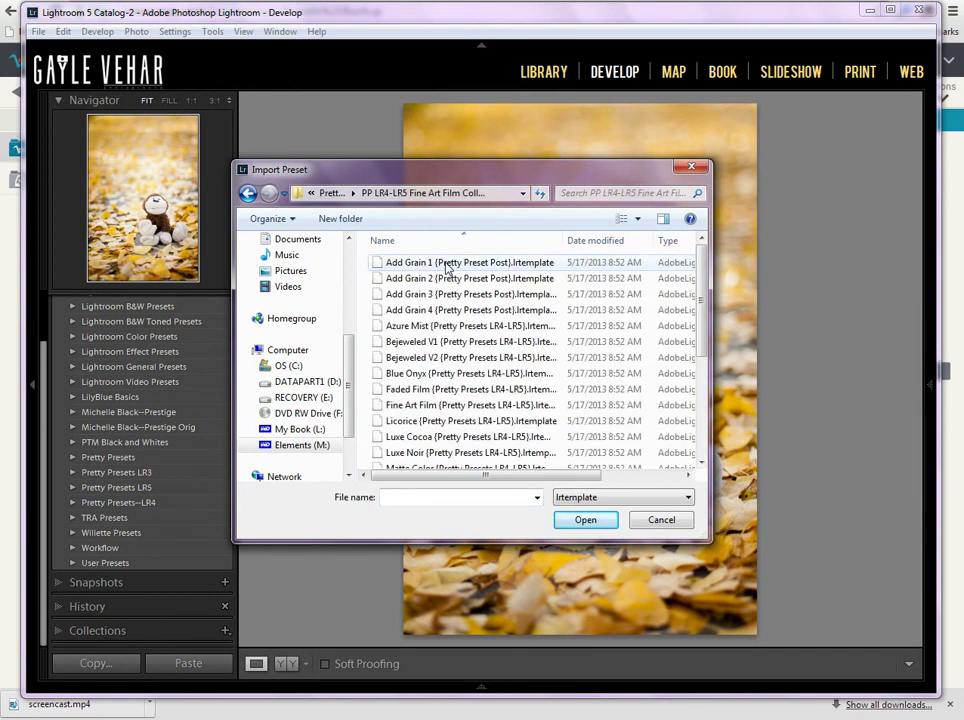
pyautogui.hotkey('ctrl', 'a')
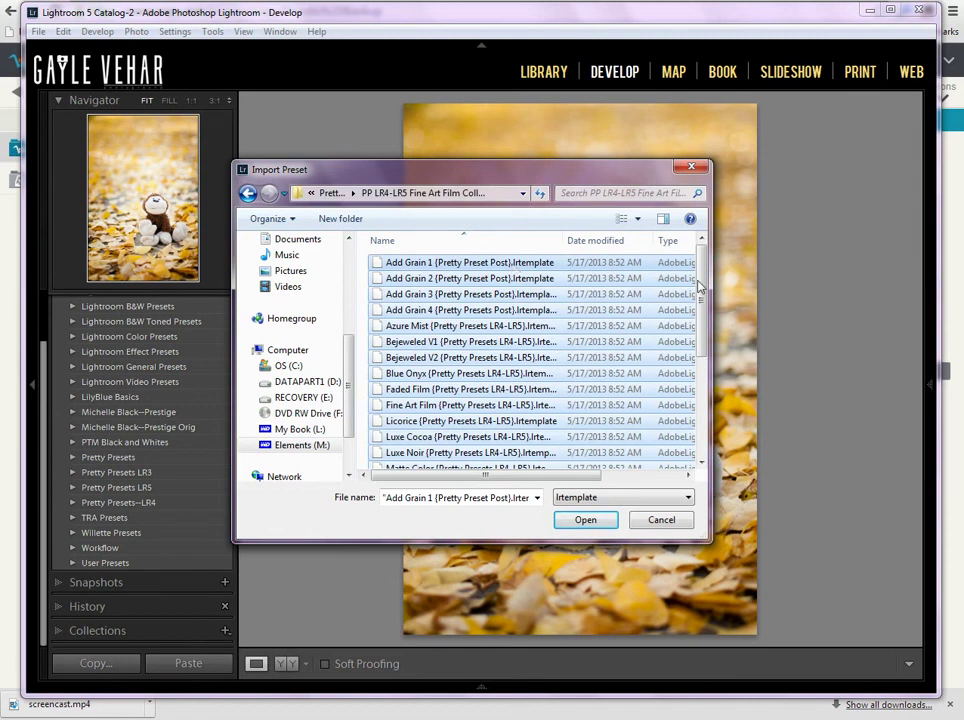
pyautogui.moveTo(700, 285); pyautogui.dragTo(705, 362)
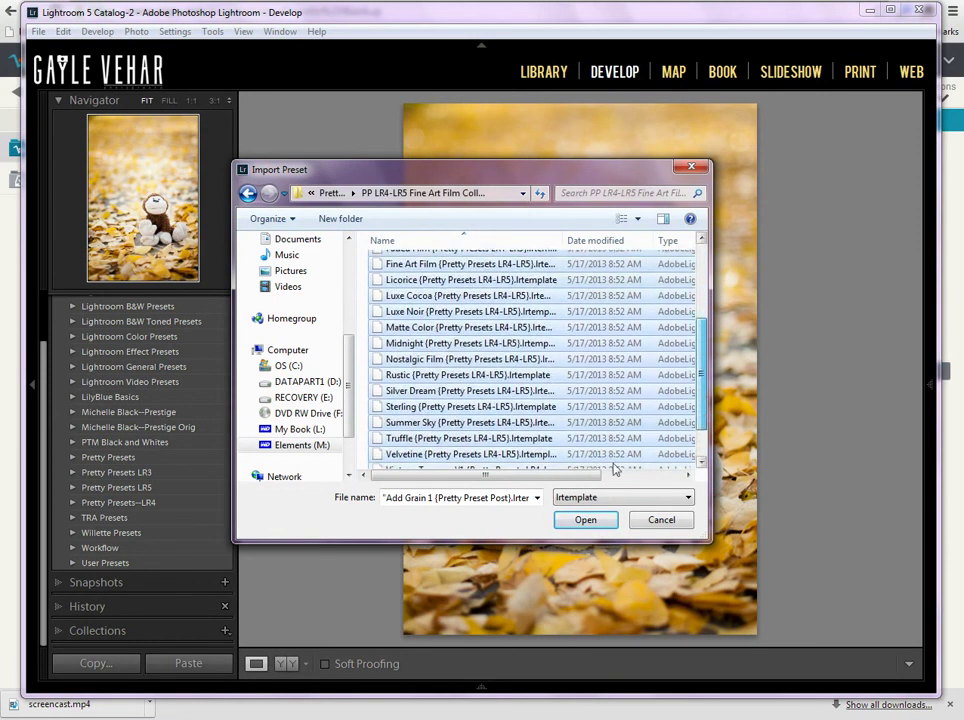
pyautogui.click(585, 520)
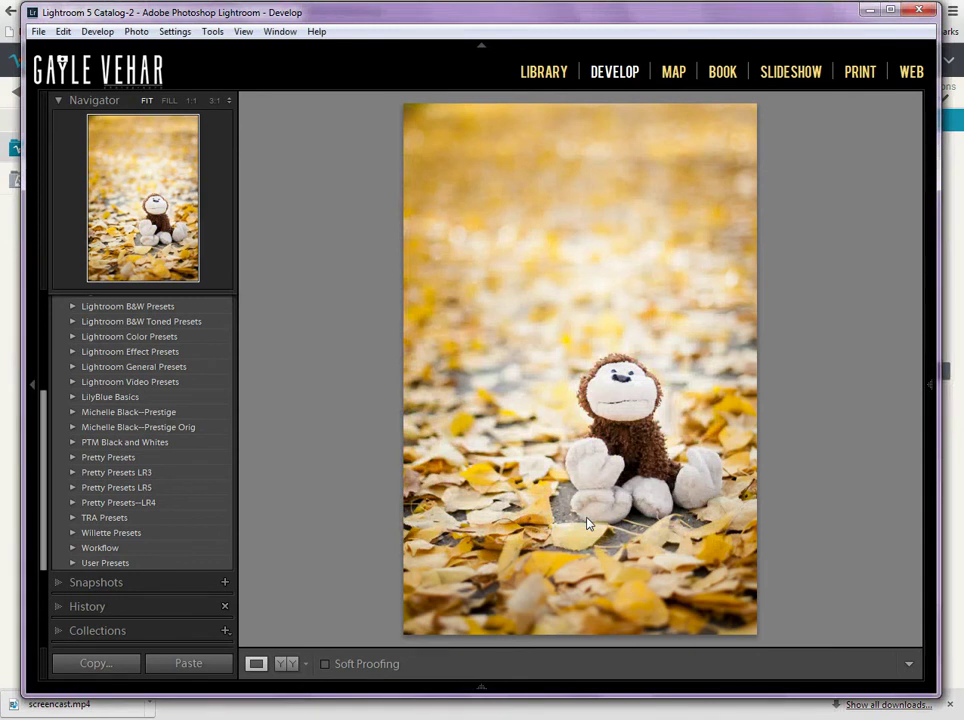
# Apply an imported Pretty Presets LR5 preset, then revert to the original yellow-leaf colours via History
pyautogui.click(95, 486)
pyautogui.click(130, 446)
pyautogui.scroll(2, 150, 500)
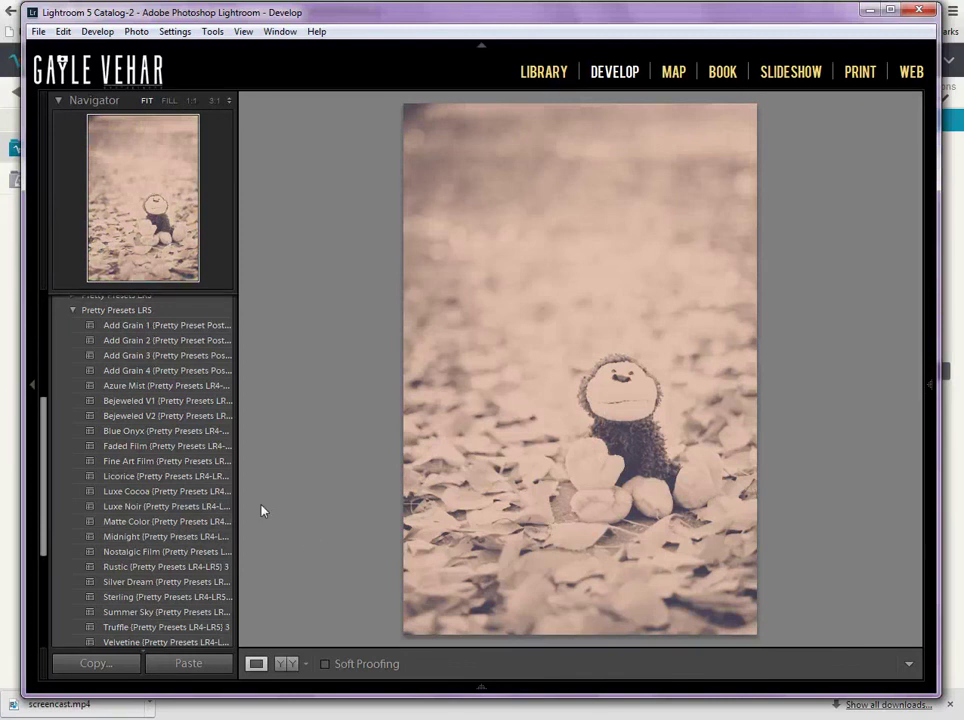
pyautogui.moveTo(43, 447); pyautogui.dragTo(34, 555)
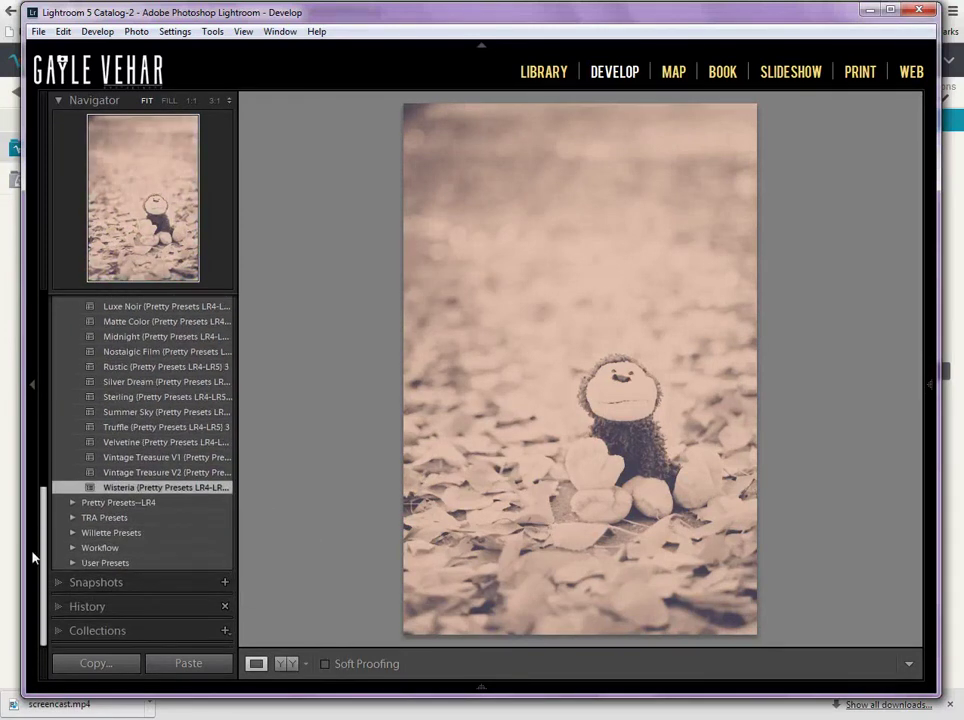
pyautogui.click(60, 610)
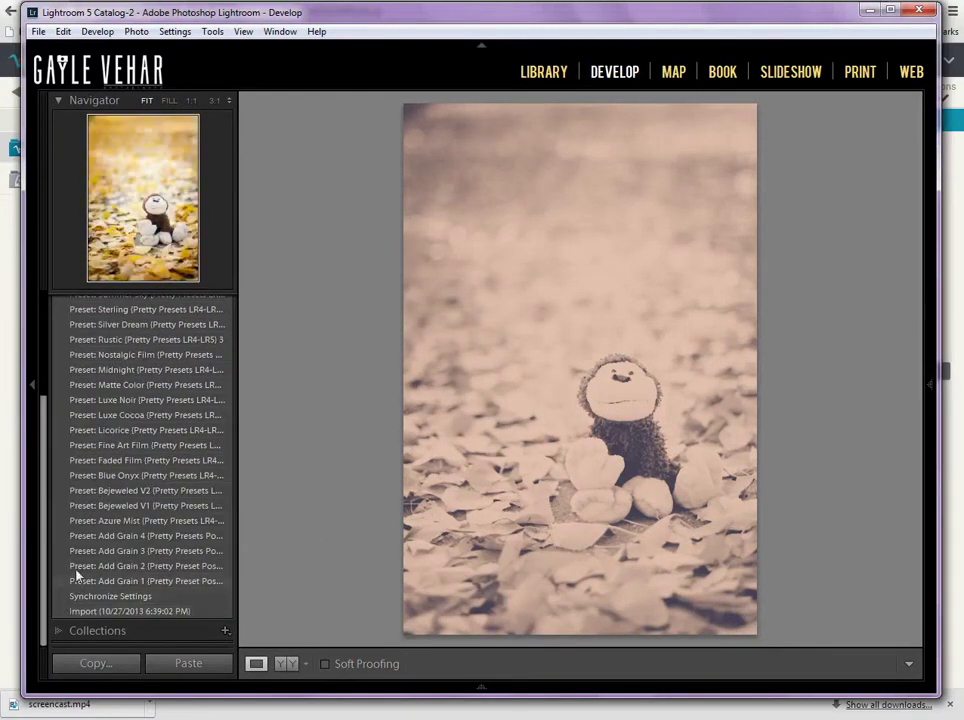
pyautogui.click(173, 595)
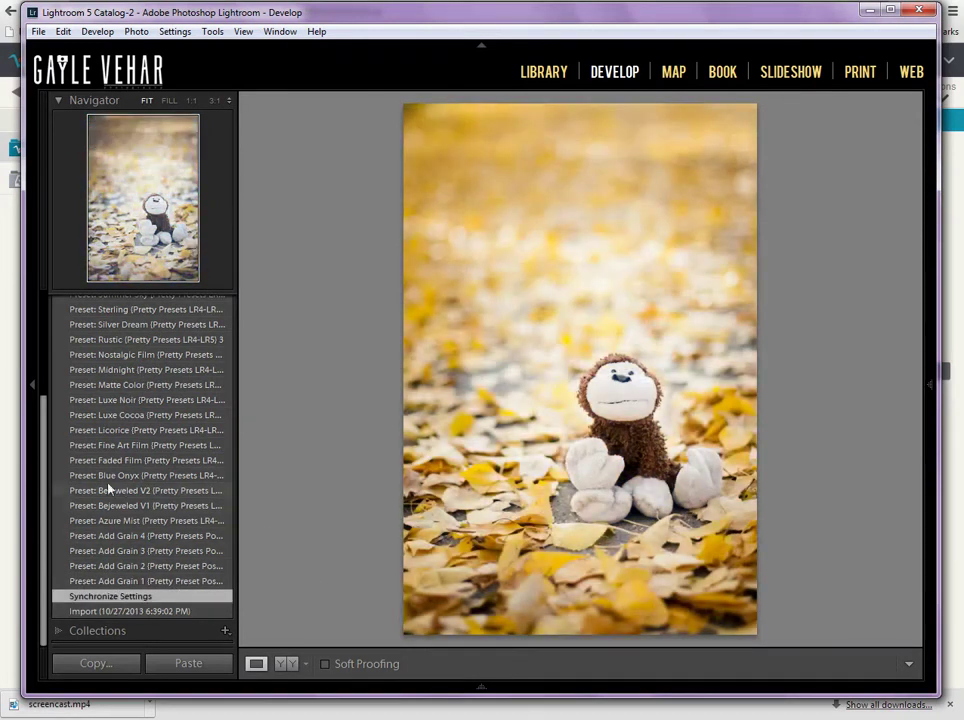